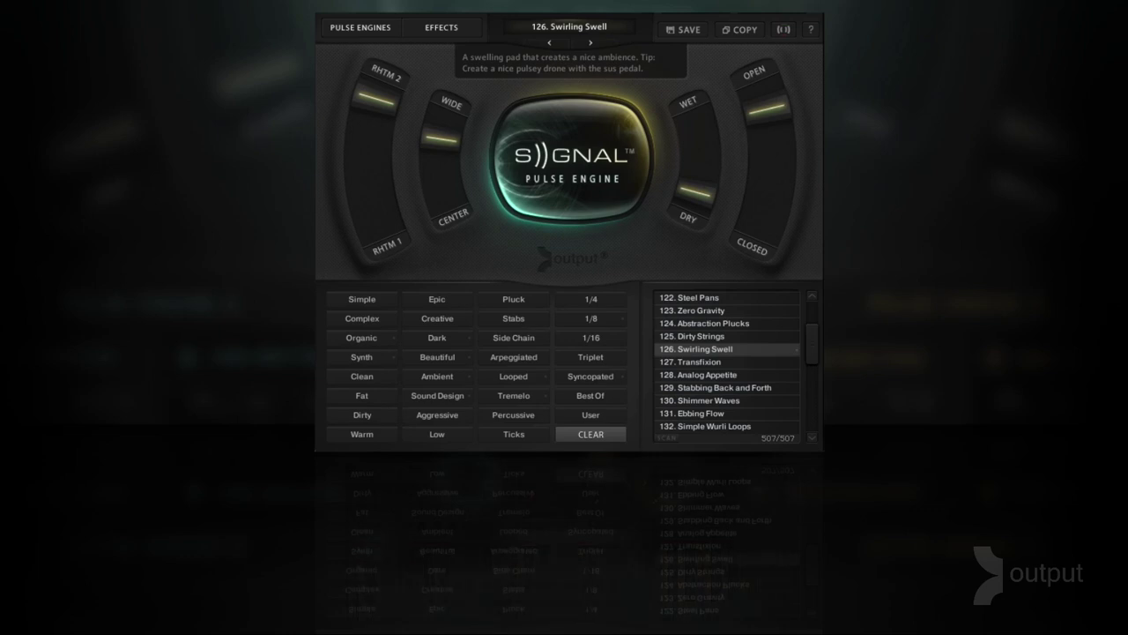
Step: Load the next preset, 127. Transfixion, after Swirling Swell
left_click(590, 42)
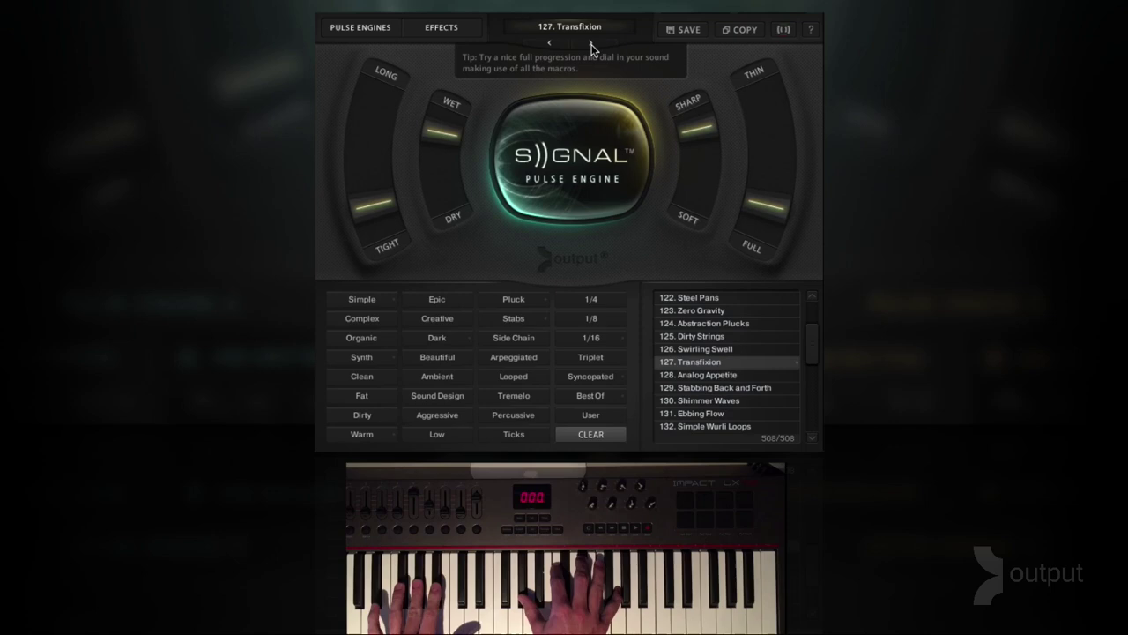
Step: Look over the Pulse Engine, Effects and Macro panels, then return to the preset browser
left_click(379, 33)
left_click(438, 33)
left_click(786, 30)
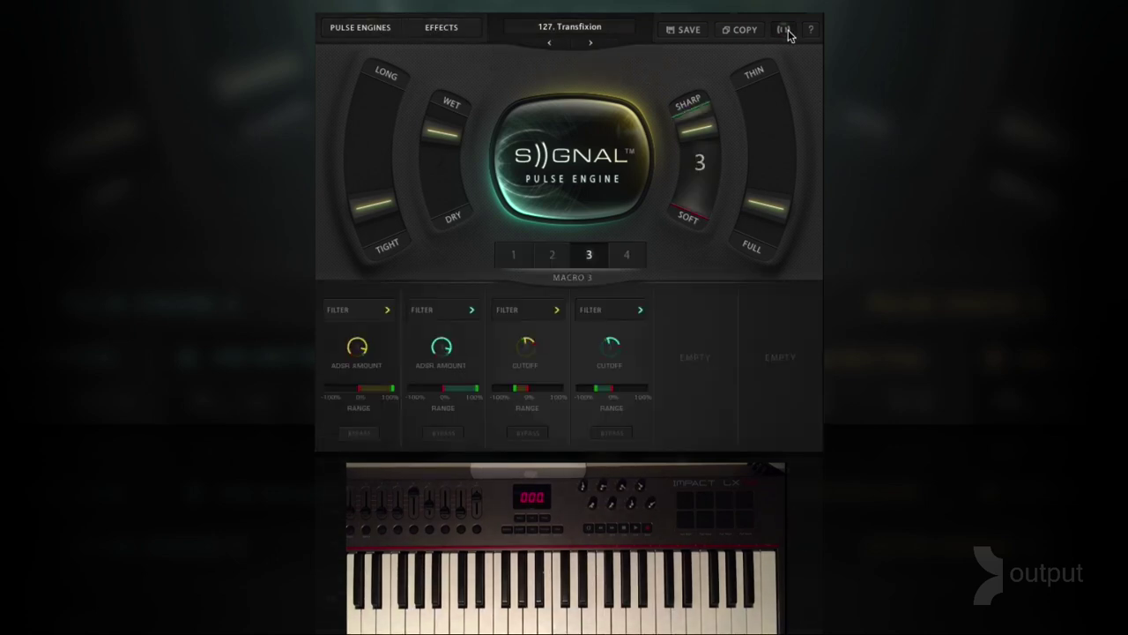
left_click(568, 26)
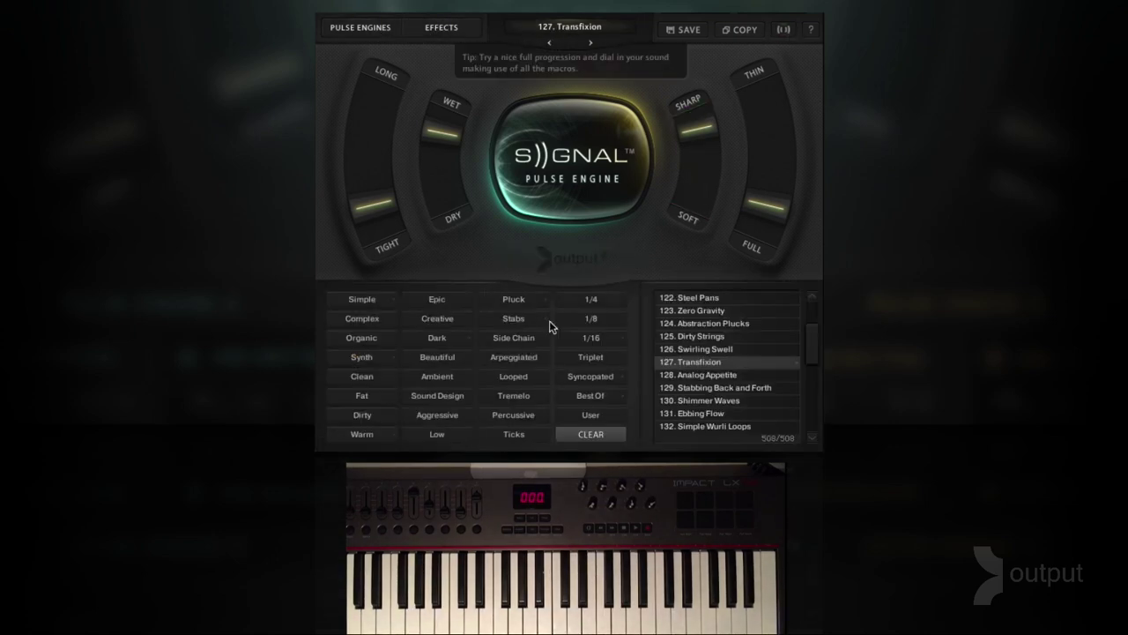
Step: Filter presets by the Beautiful and Tremelo tags and load 131. Ebbing Flow
left_click(451, 356)
left_click(525, 391)
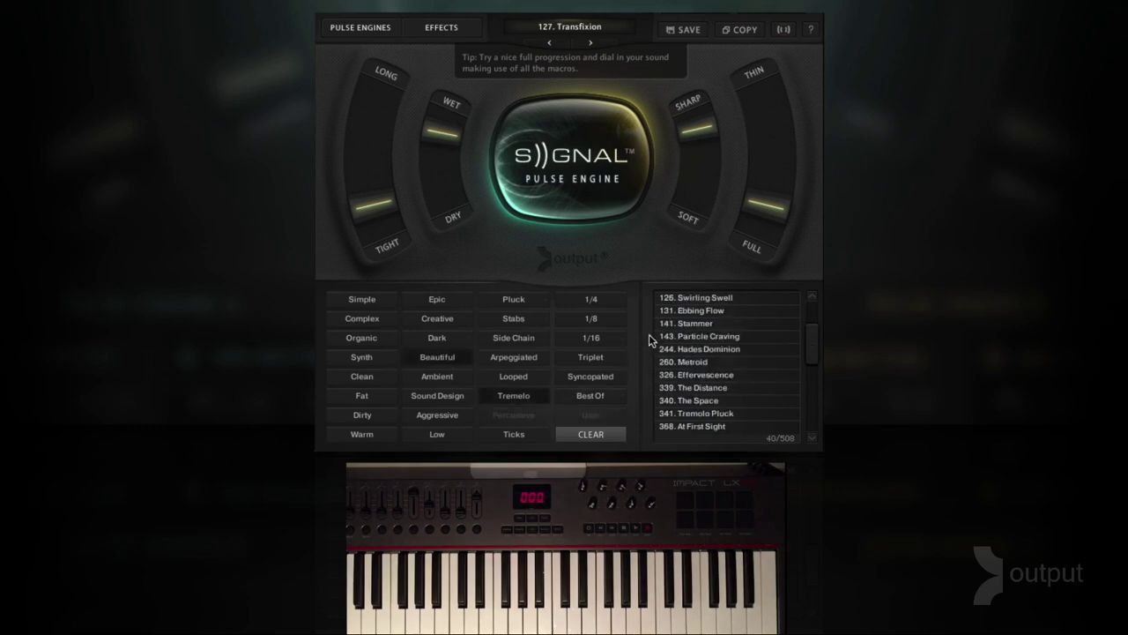
left_click(715, 314)
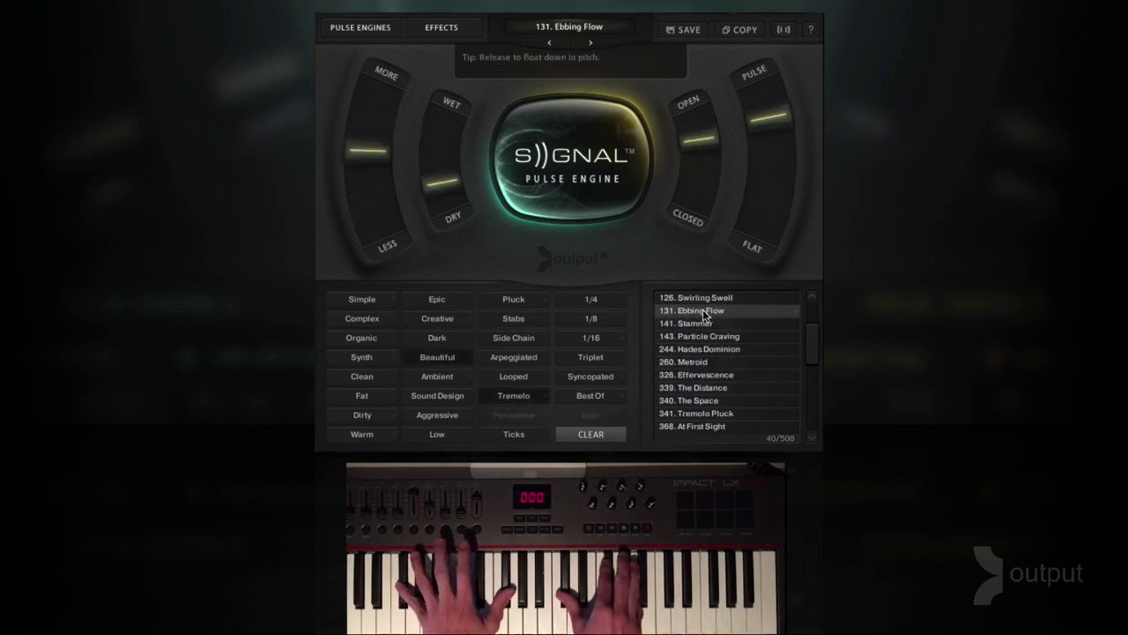
Step: Close Open/Closed slightly, lower Pulse/Flat toward Flat, and raise More/Less toward More
left_click_drag(695, 173, 702, 206)
left_click_drag(760, 136, 763, 179)
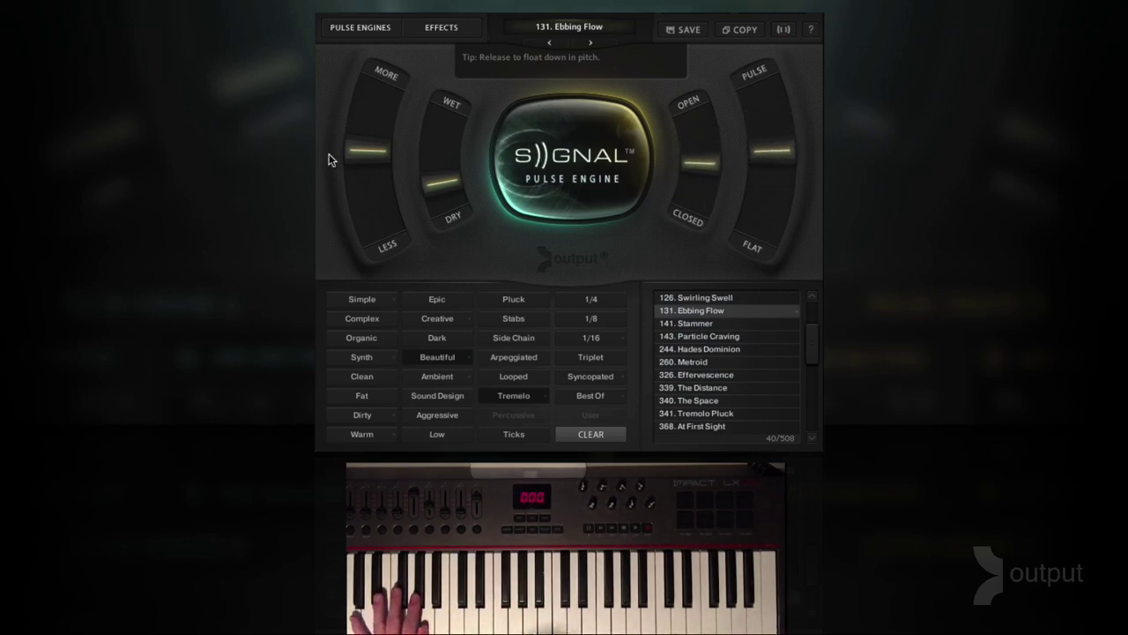
left_click_drag(373, 145, 371, 120)
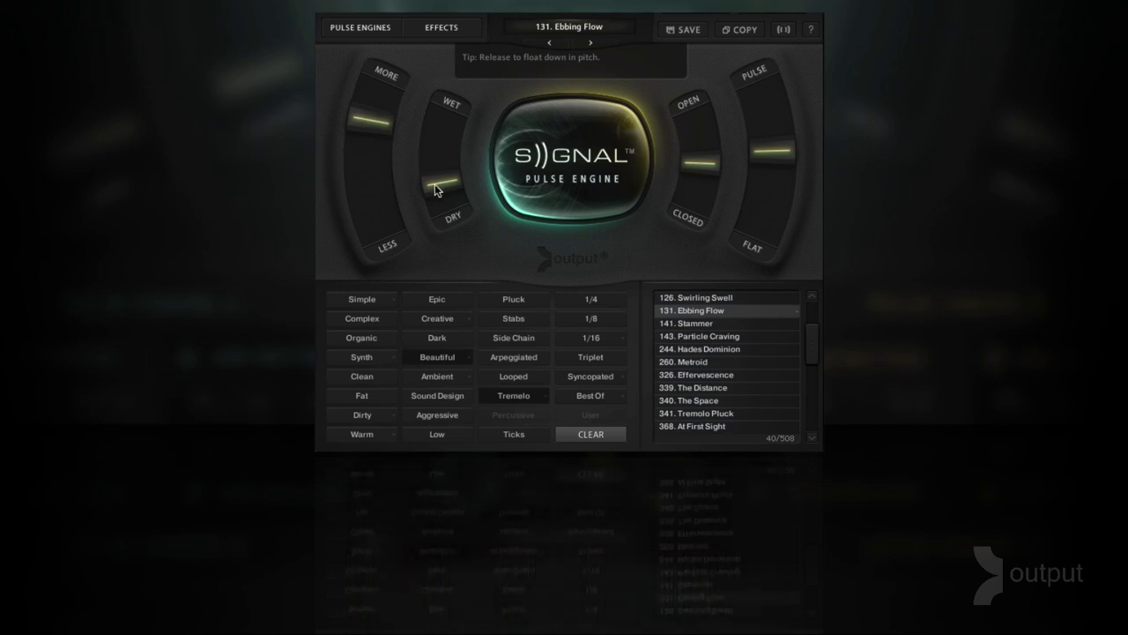
Step: Clear the tag filters, filter by Synth and Arpeggiated, and load 010. Tribute
left_click(594, 433)
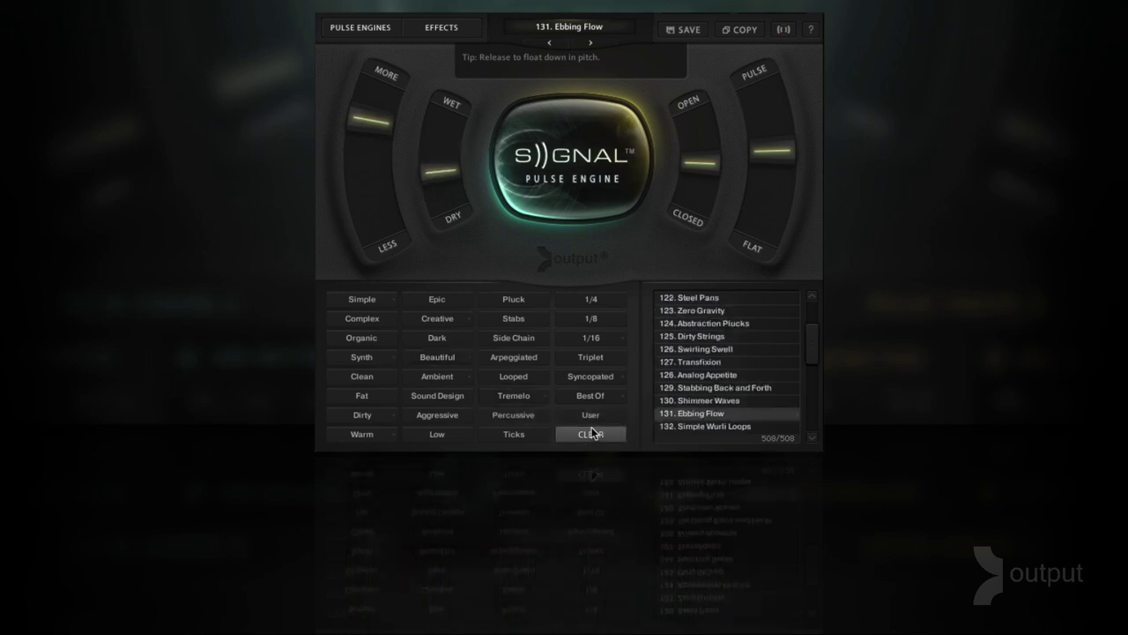
left_click(363, 357)
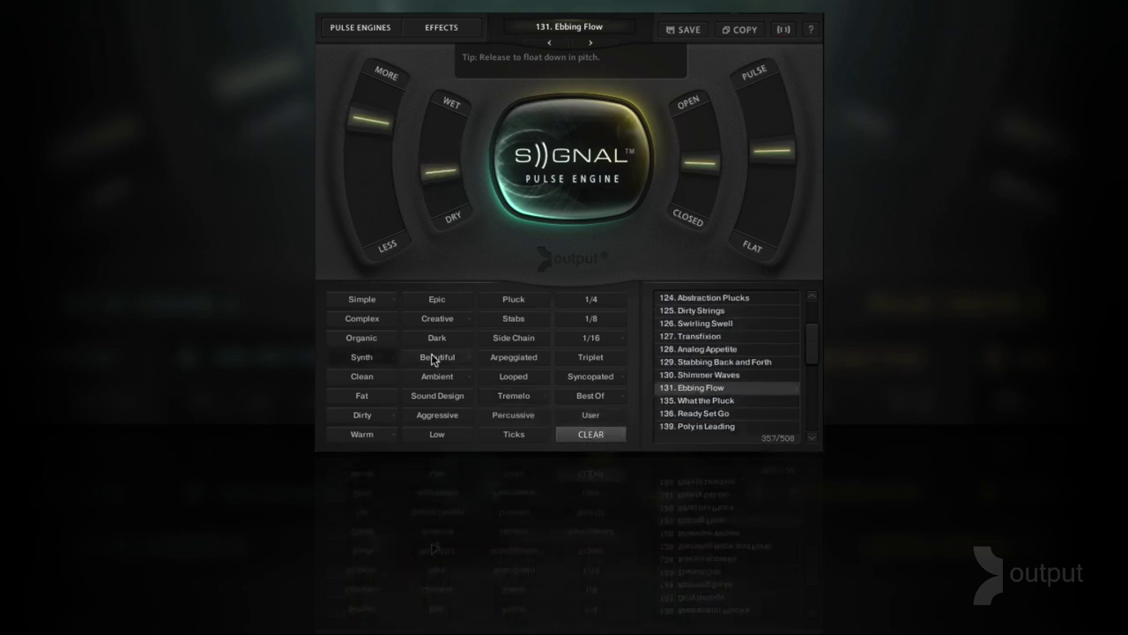
left_click(522, 357)
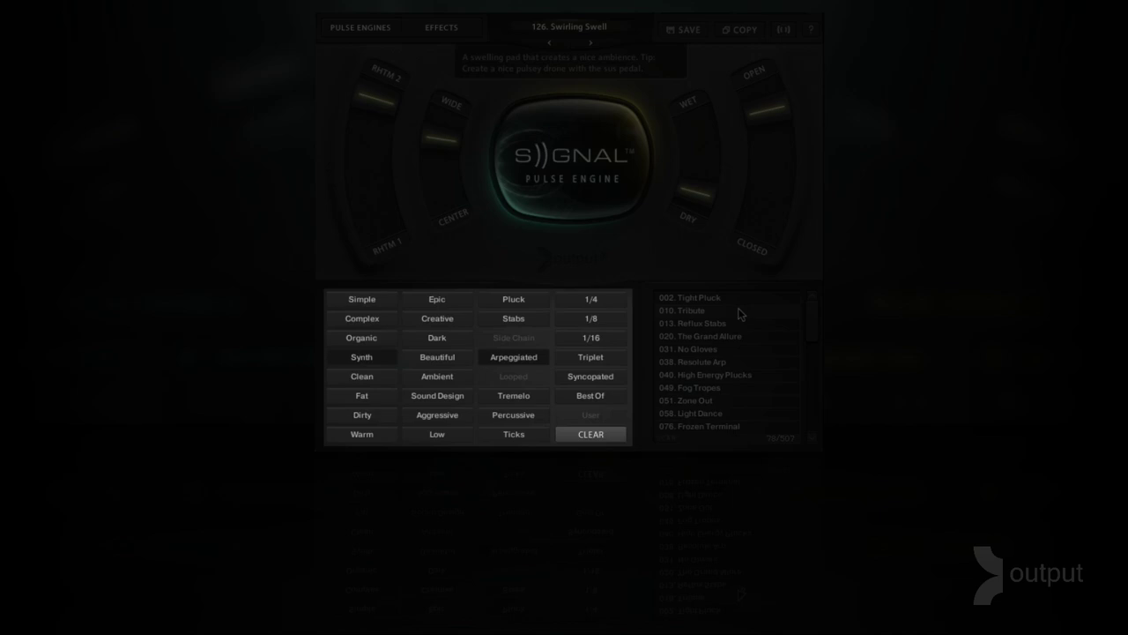
left_click(740, 311)
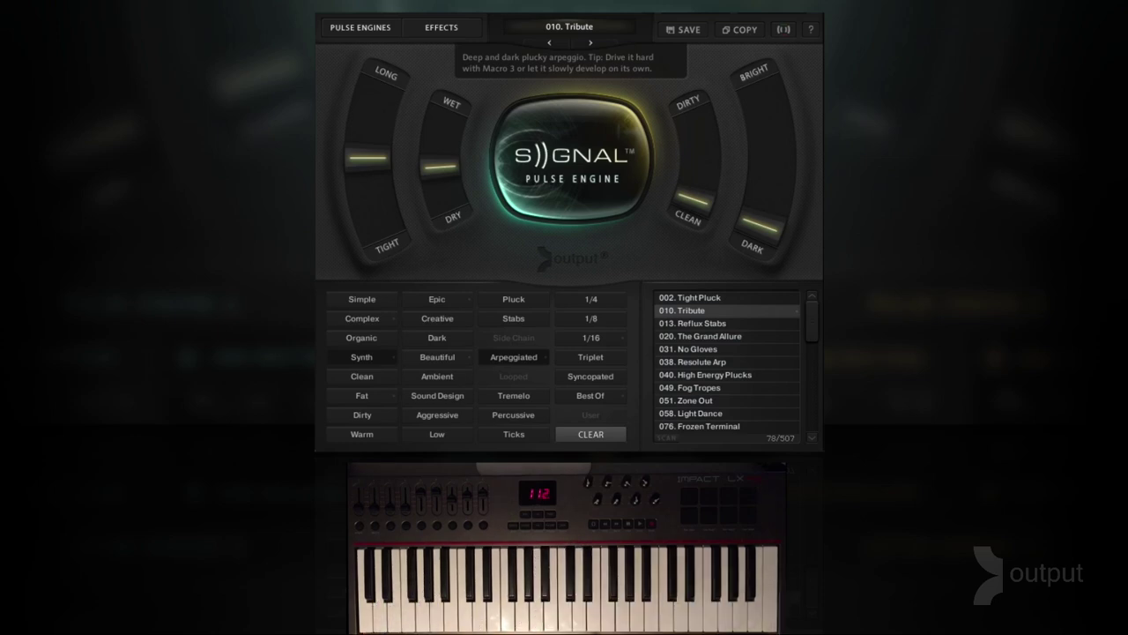
Step: Raise the Bright/Dark macro toward Bright and Dirty/Clean toward Dirty, check macro assignments, and make it wetter
left_click_drag(776, 233, 749, 108)
left_click_drag(702, 168, 703, 62)
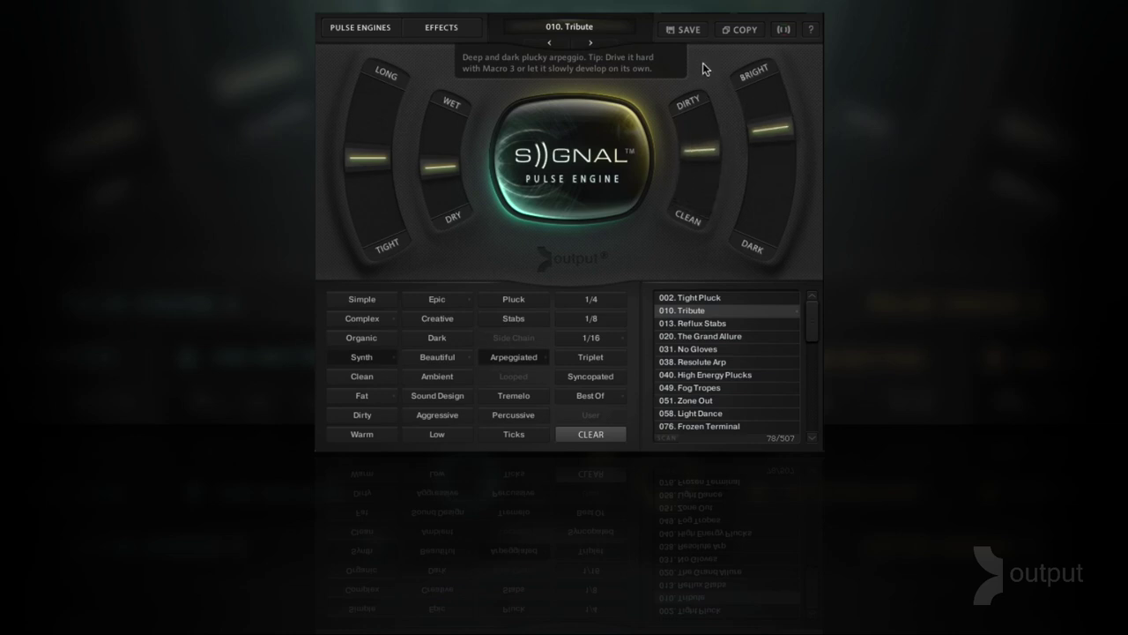
left_click(783, 31)
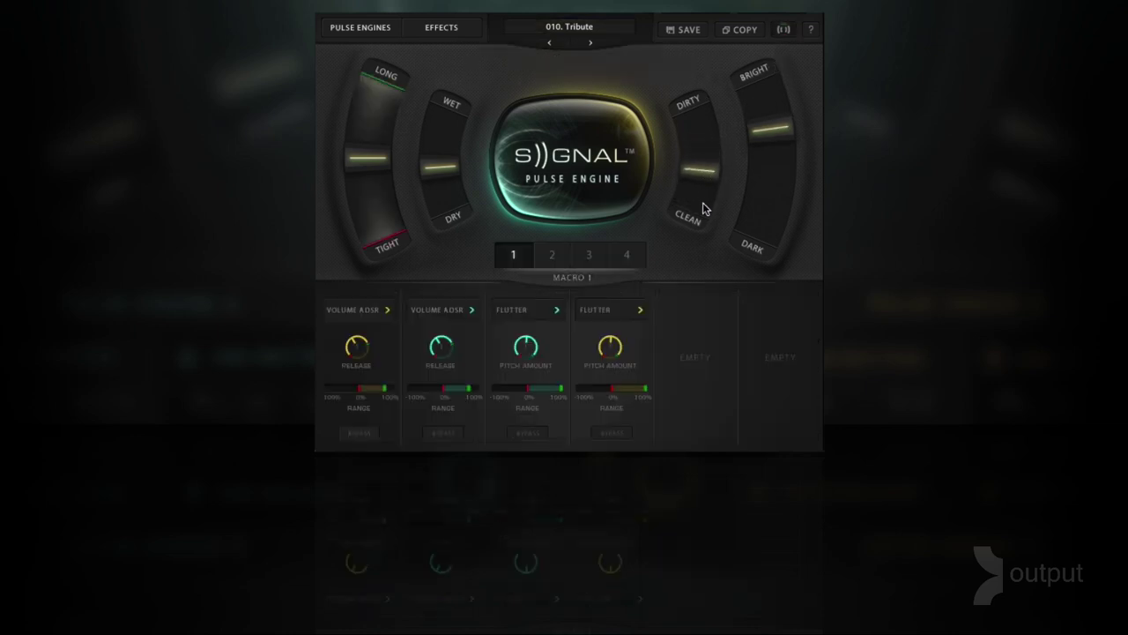
mouse_move(696, 176)
left_mouse_down()
mouse_move(705, 141)
mouse_move(711, 180)
left_mouse_up()
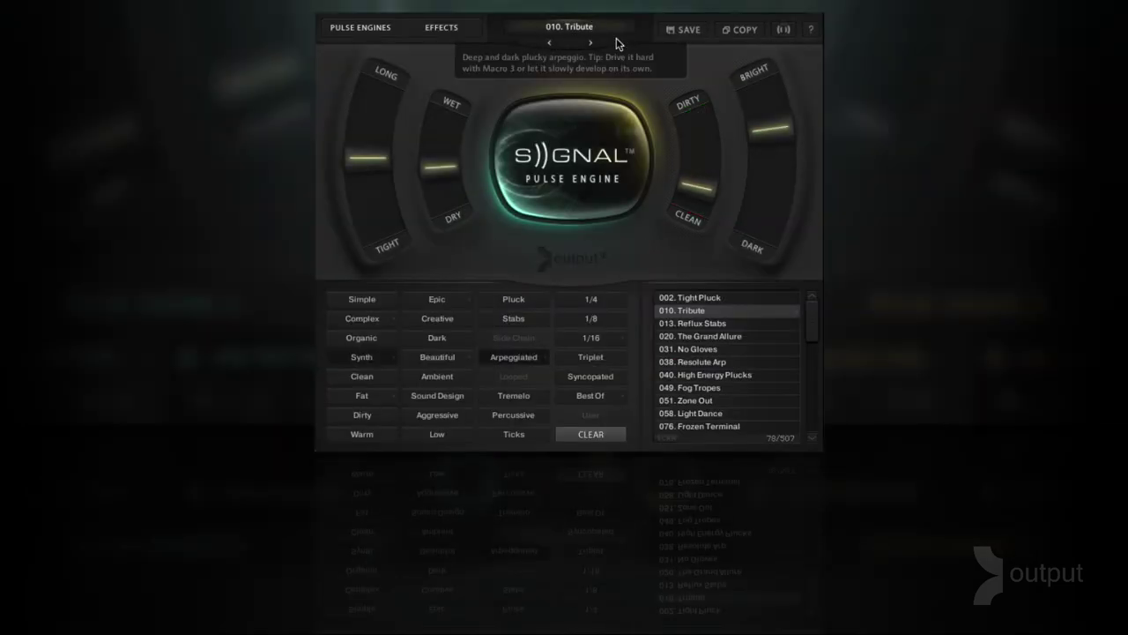
left_click_drag(446, 139, 447, 101)
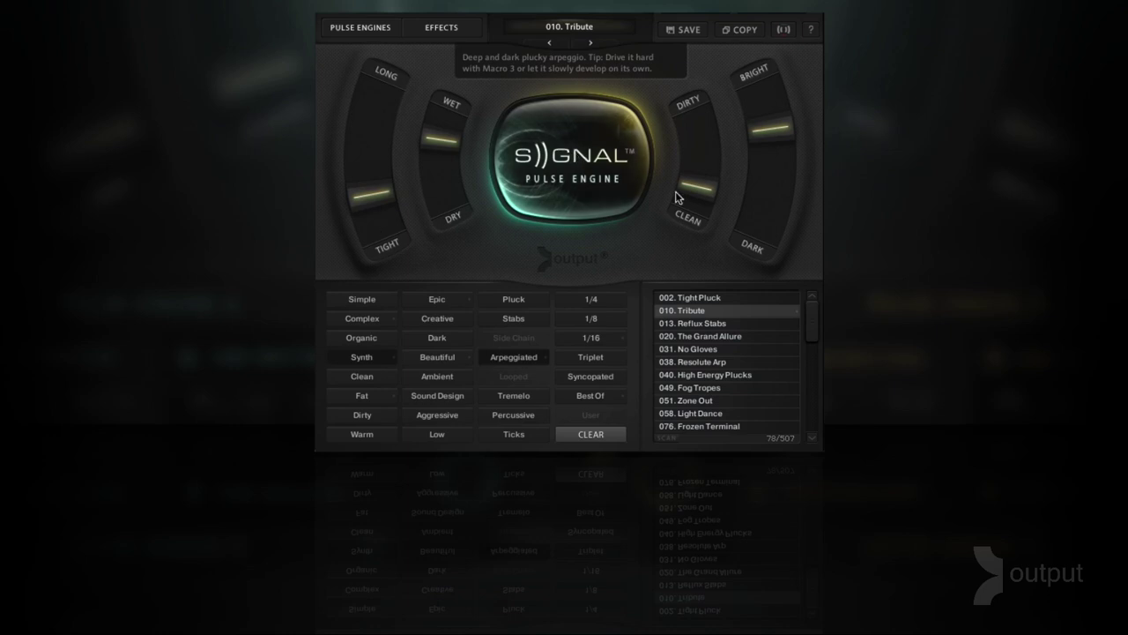
Step: Load 040. High Energy Plucks, push RHTM up, close Open/Closed slightly, and raise Wet and Long
double_click(745, 379)
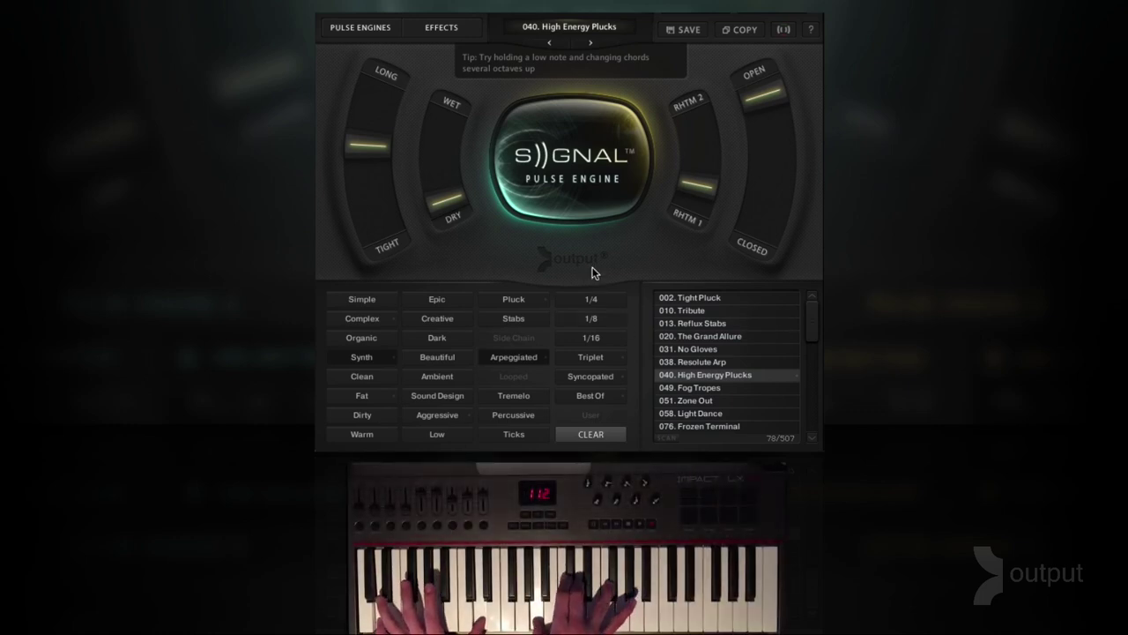
left_click_drag(696, 185, 697, 117)
left_click_drag(761, 129, 765, 162)
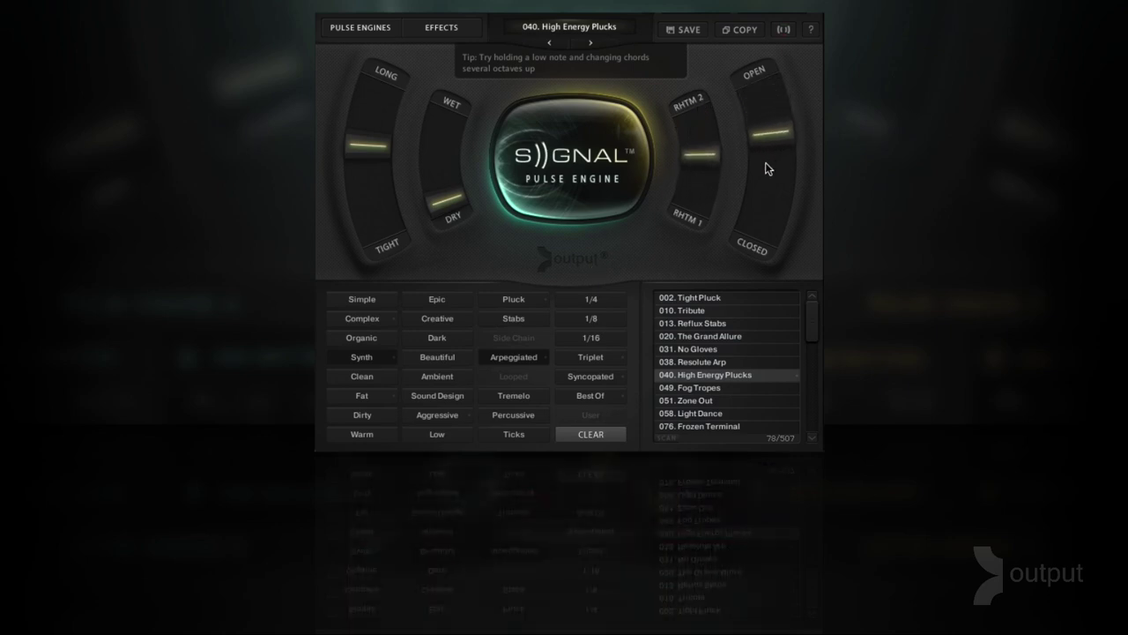
left_click_drag(441, 141, 444, 95)
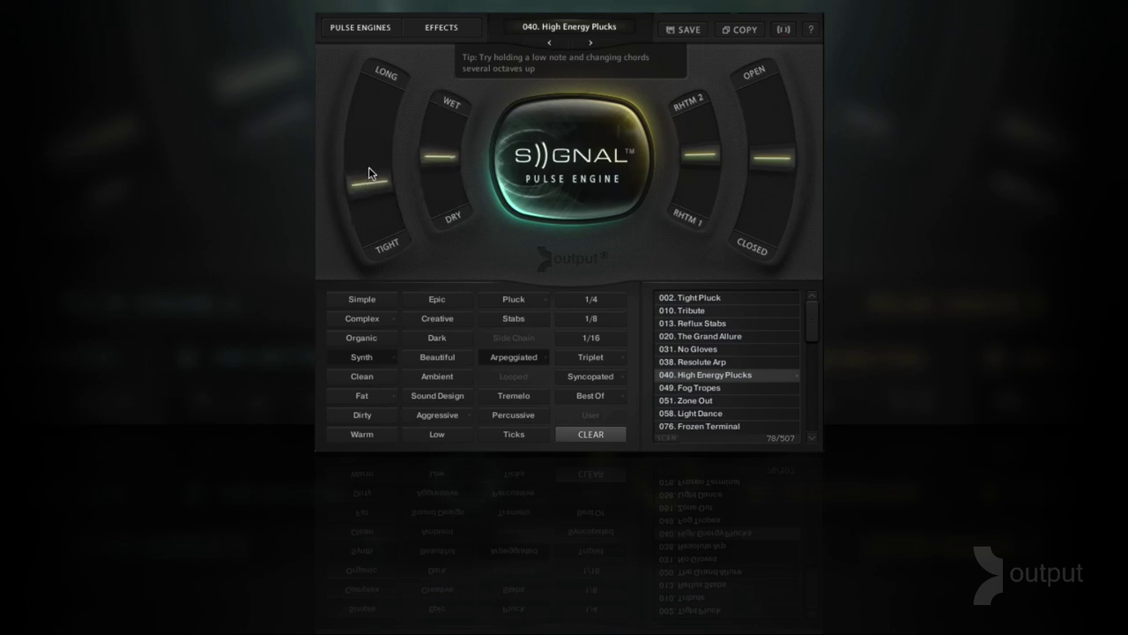
left_click_drag(457, 128, 459, 121)
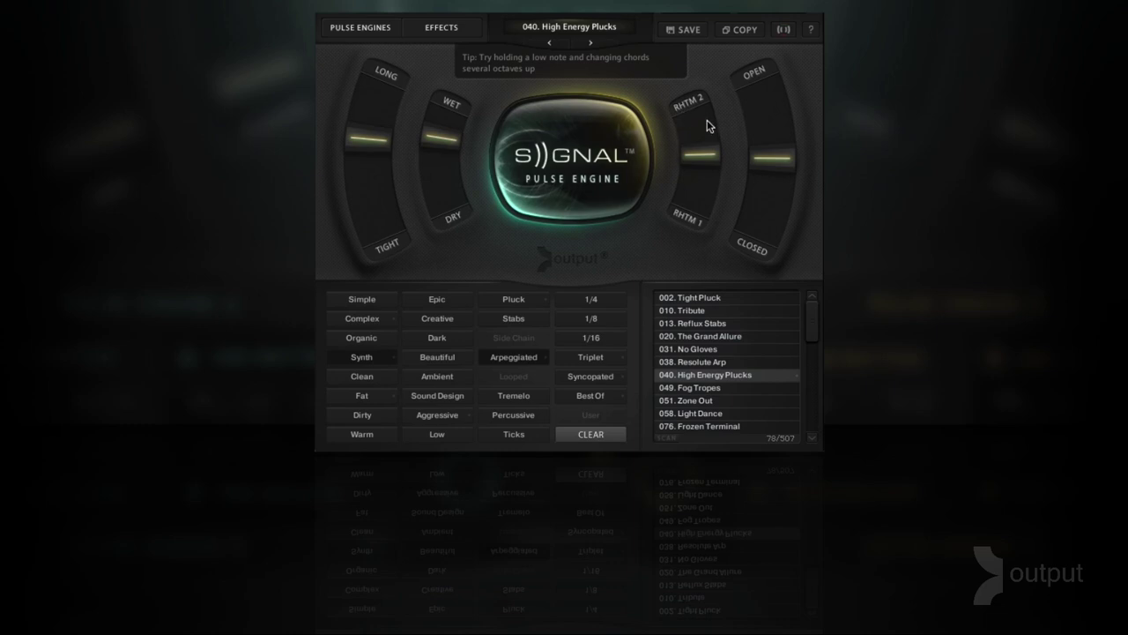
left_click_drag(704, 165, 704, 168)
Step: Save the tweaked sound via SAVE > Save as new preset, named 'My Own Preset'
left_click(694, 31)
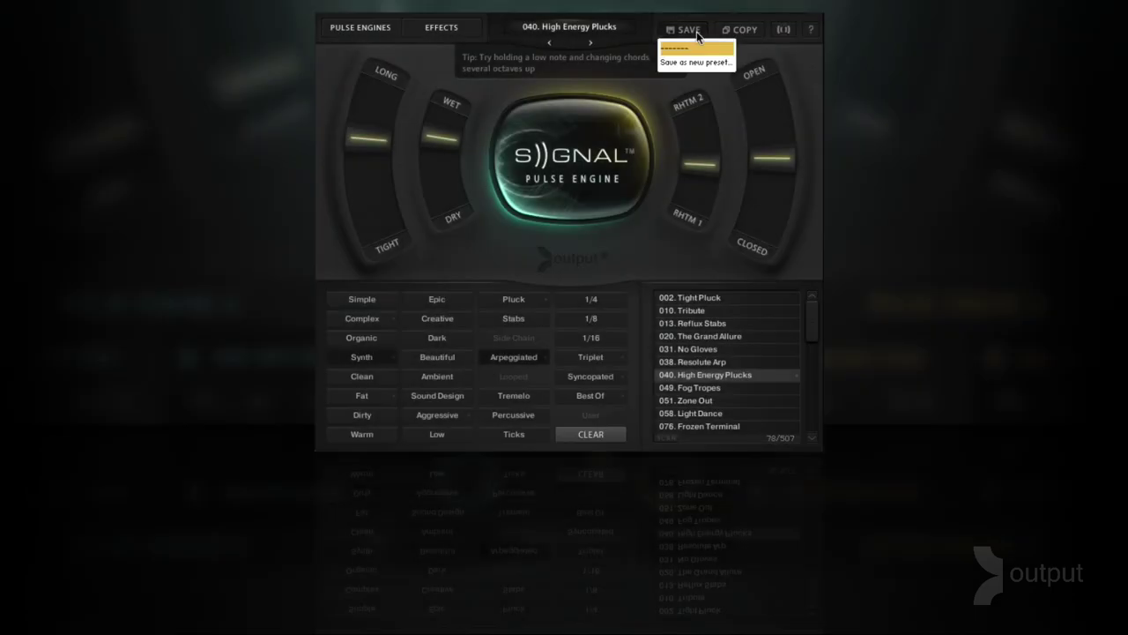
left_click(697, 58)
left_click(643, 78)
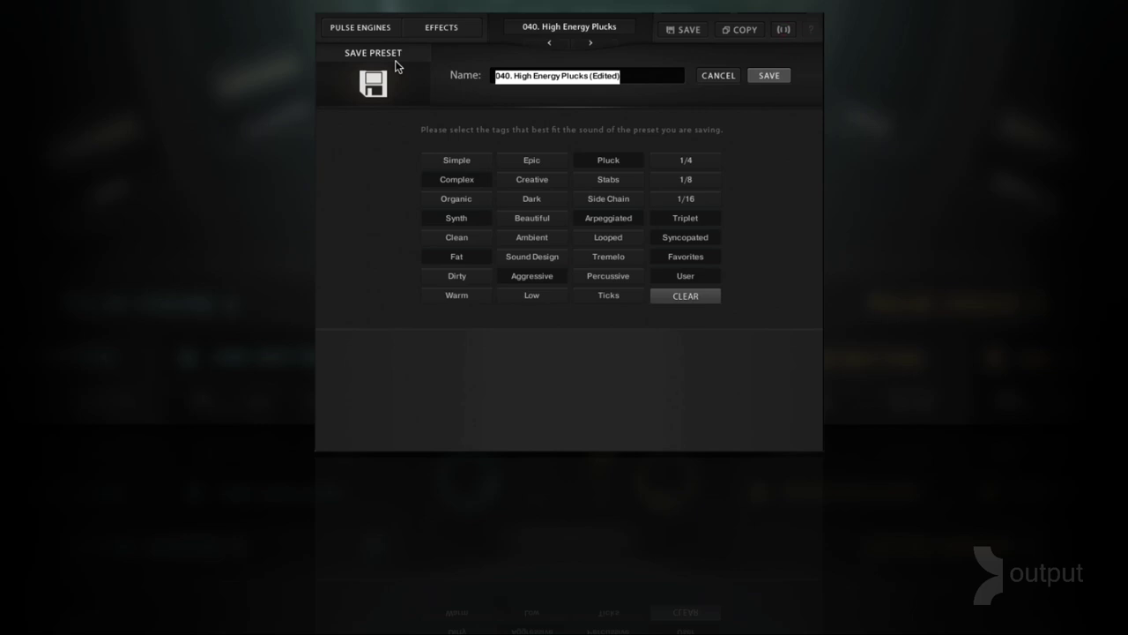
type("My Own Preset")
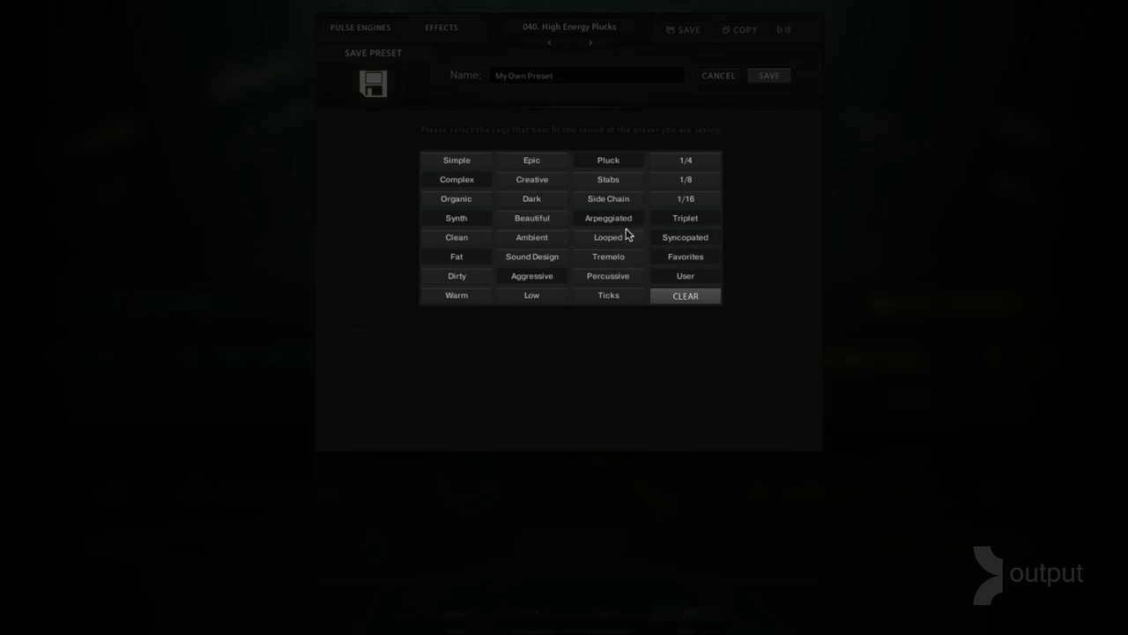
left_click(774, 75)
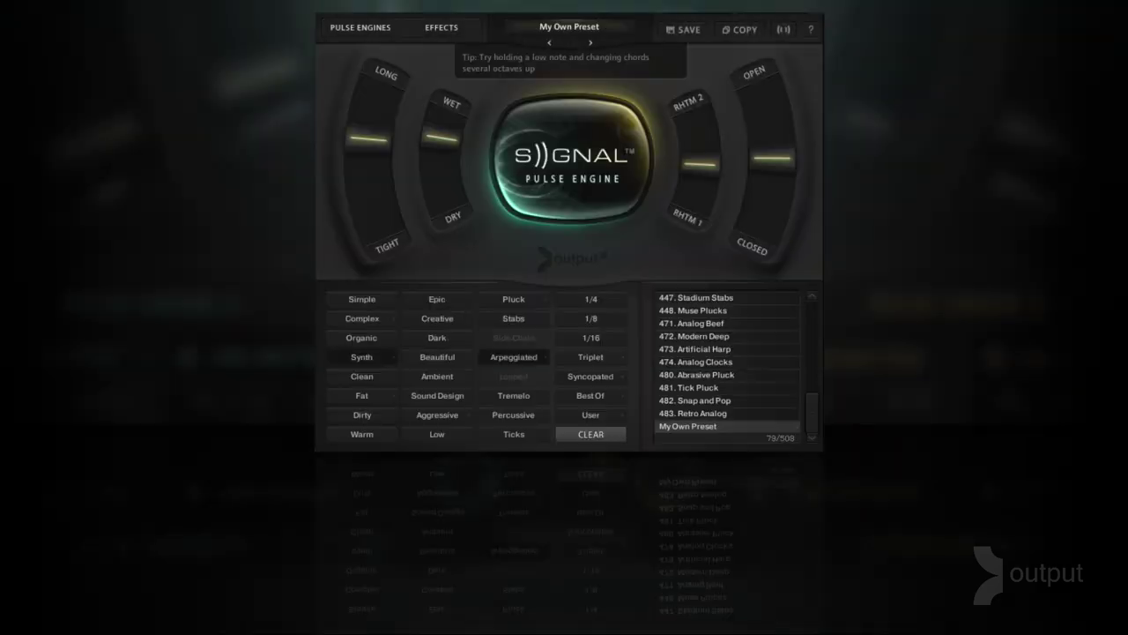
Step: Check My Own Preset under User, then filter by Organic and Clean and load 006. Ocean Depths
left_click(590, 413)
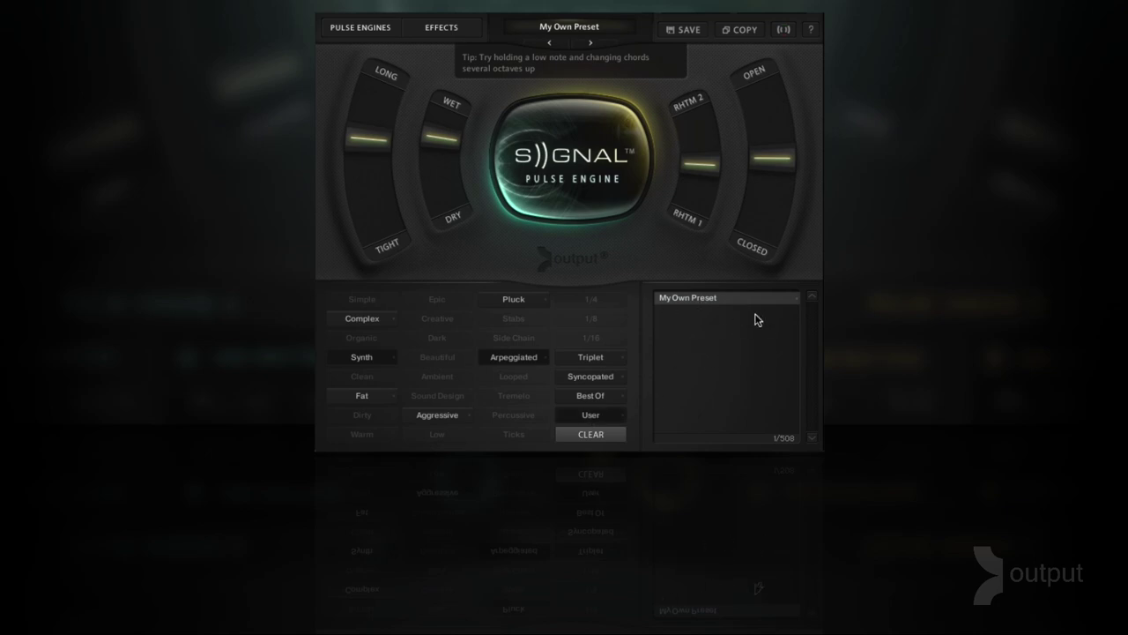
left_click(594, 434)
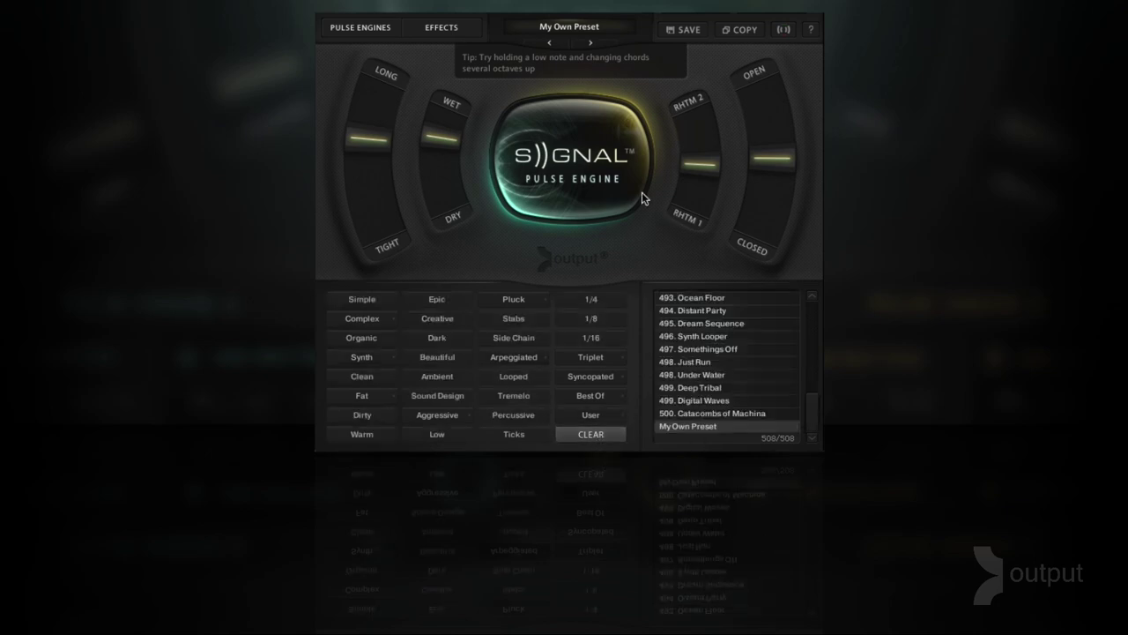
left_click(370, 339)
left_click(385, 382)
left_click_drag(813, 410, 813, 310)
left_click(739, 297)
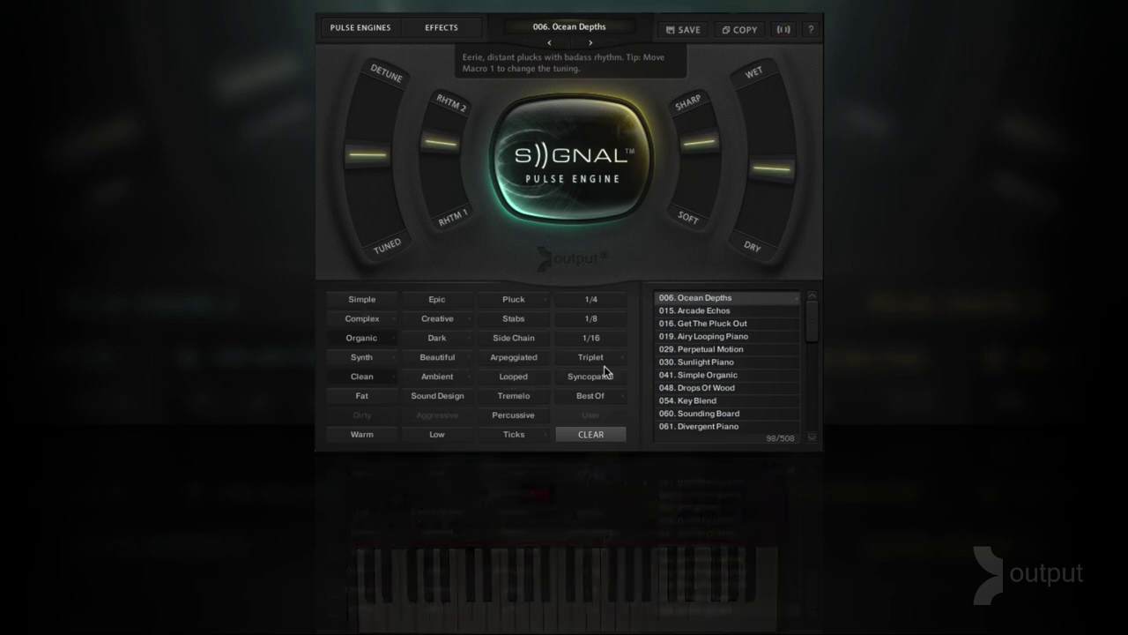
Step: Filter to Looped presets, load 019. Airy Looping Piano, and toggle the pulse engine off and on
left_click(514, 377)
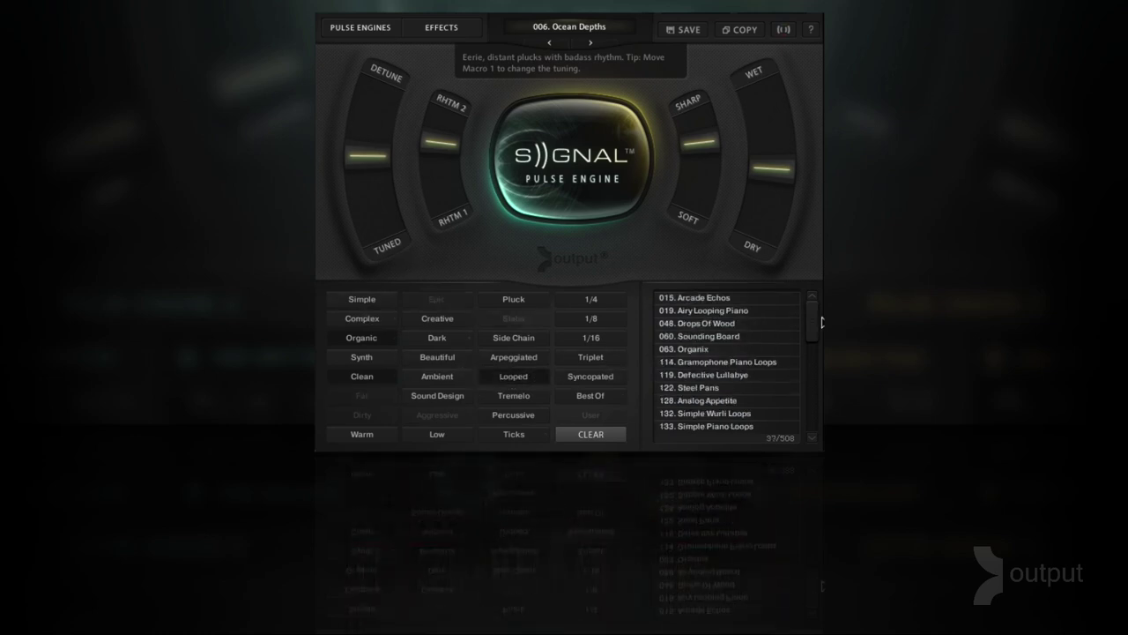
left_click(761, 310)
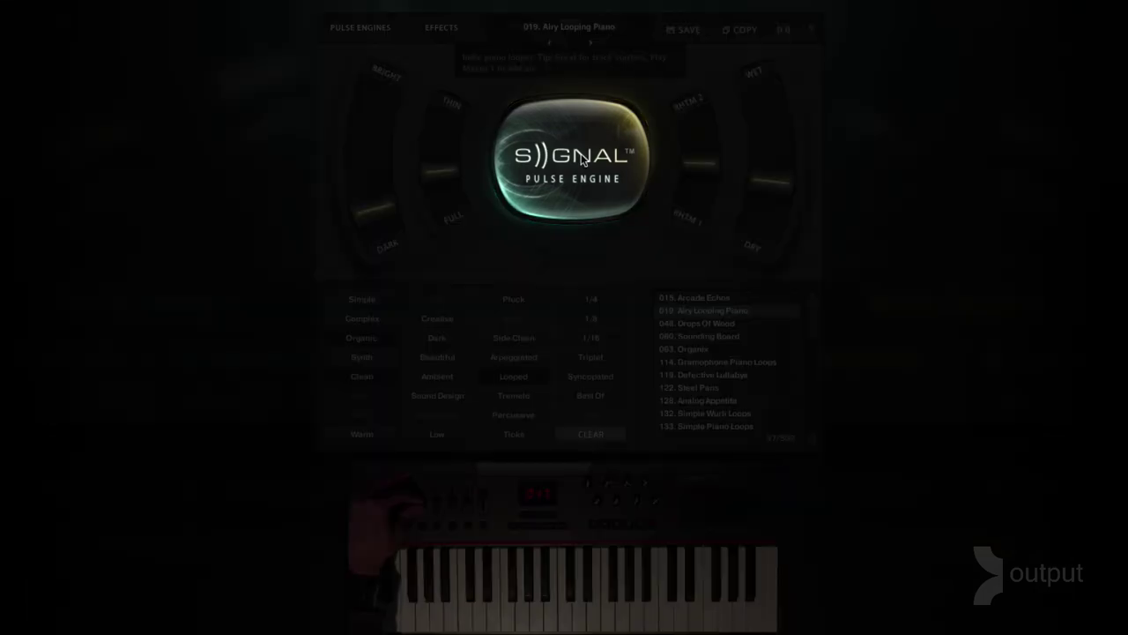
left_click(581, 159)
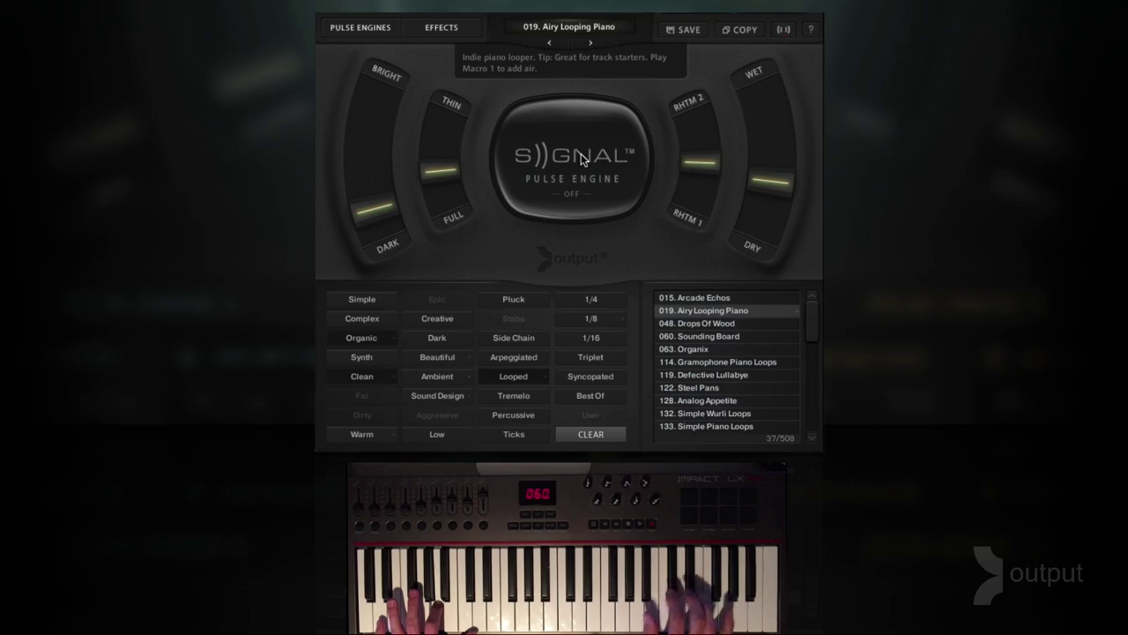
left_click(596, 178)
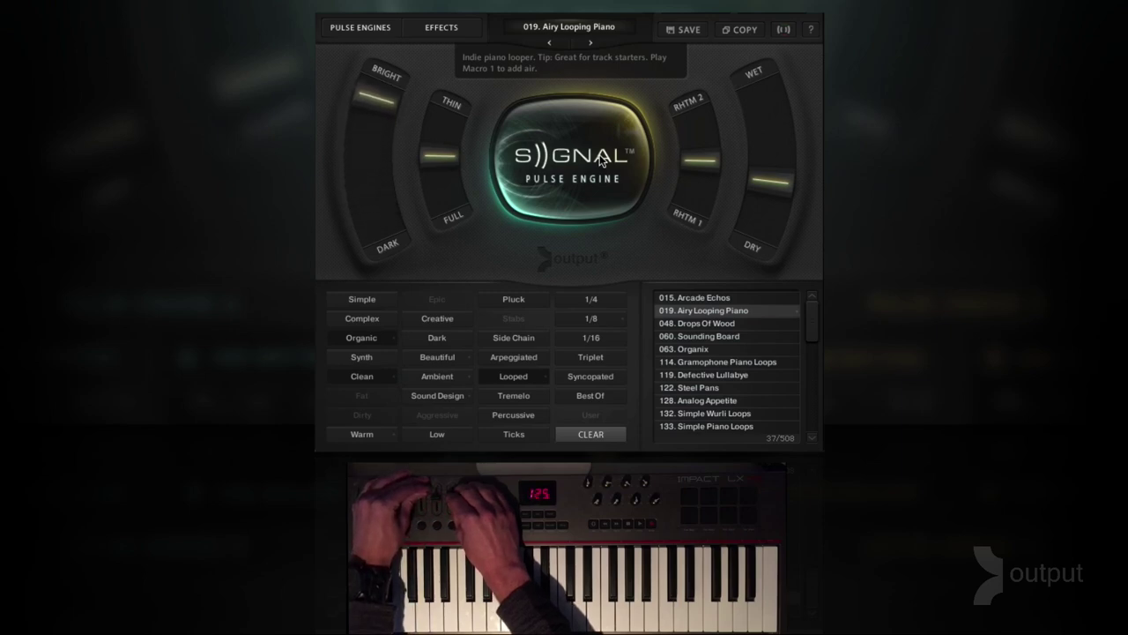
Step: Load 007. Fast Dirty Simple from Dirty and Low presets, then refilter to Percussive only
left_click(590, 436)
left_click(376, 416)
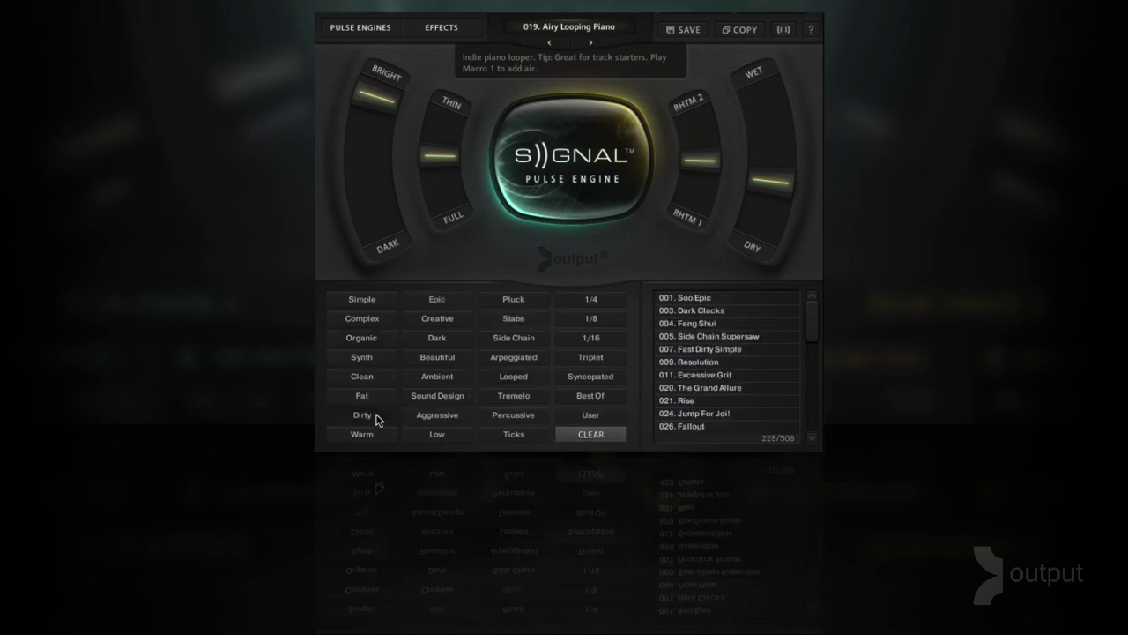
left_click(440, 435)
left_click(716, 322)
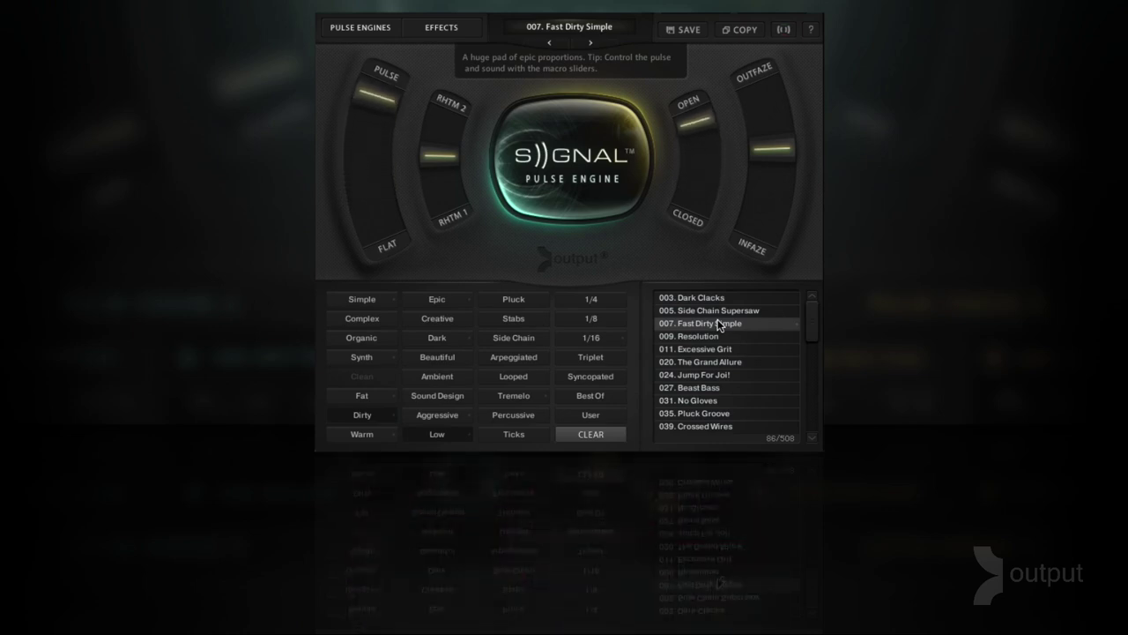
left_click(580, 434)
left_click(527, 416)
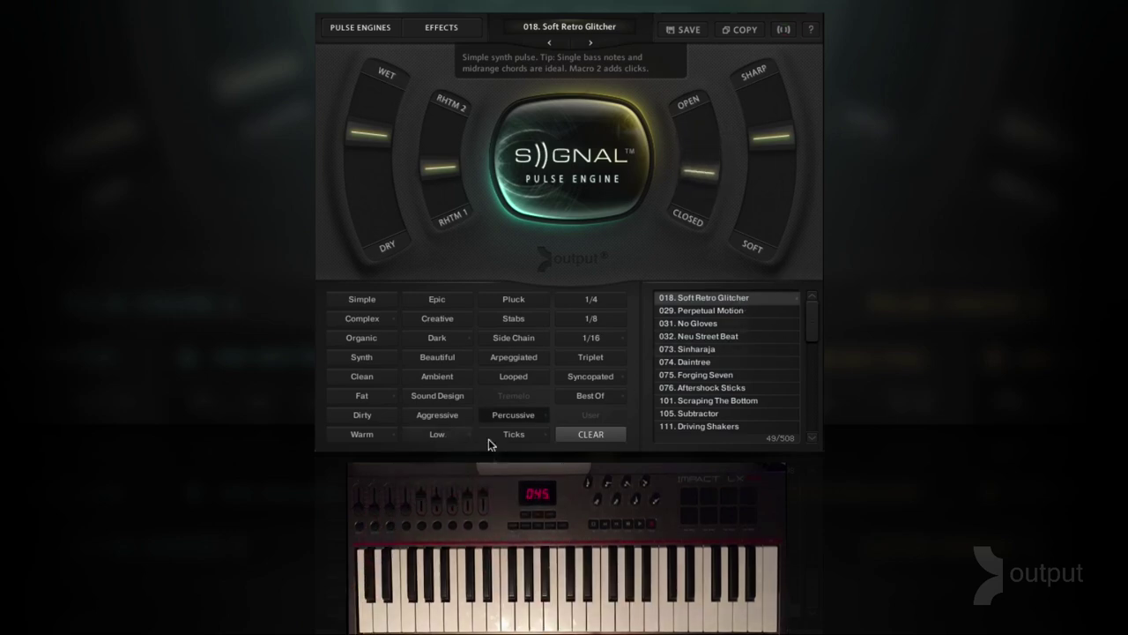
Step: Replace the Percussive filter with Creative and Aggressive tags and pick 021. Rise
left_click(590, 434)
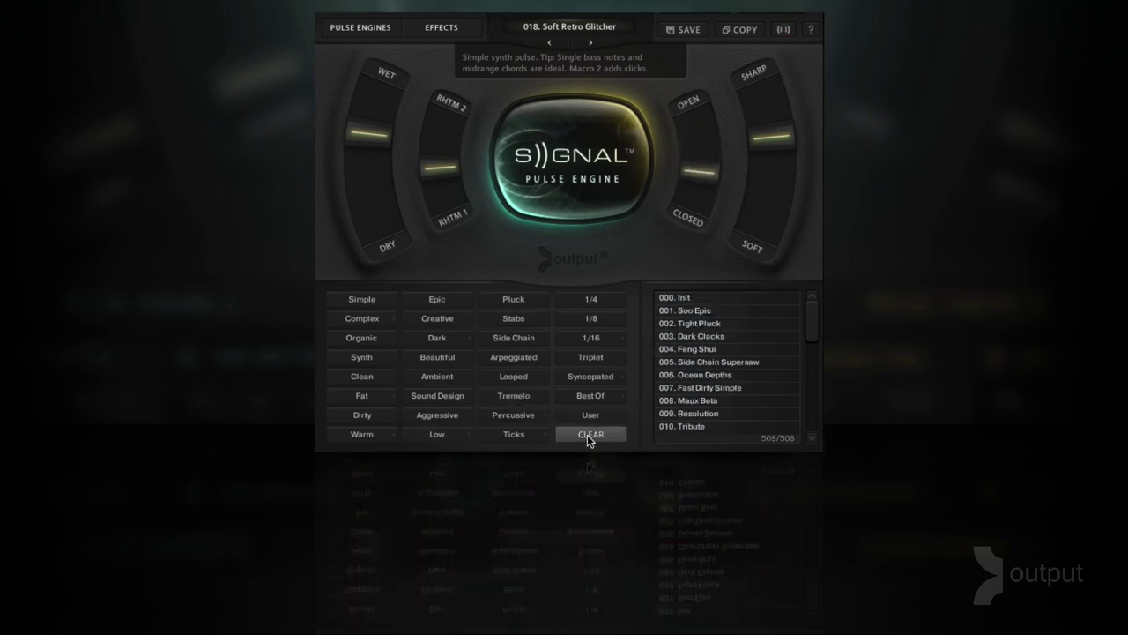
left_click(432, 319)
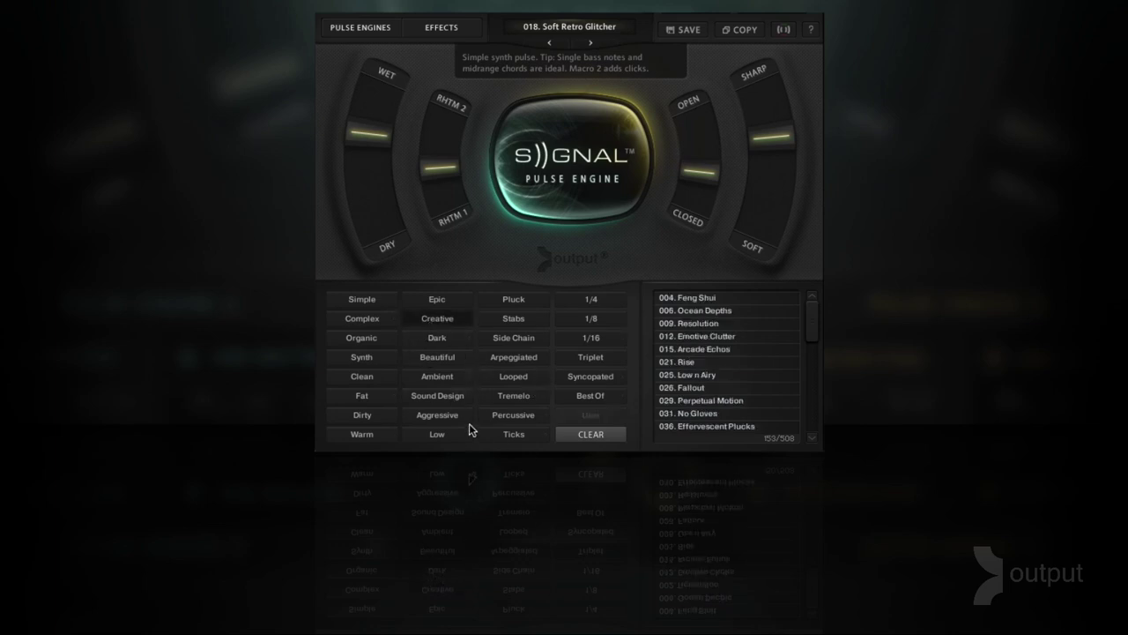
left_click(456, 416)
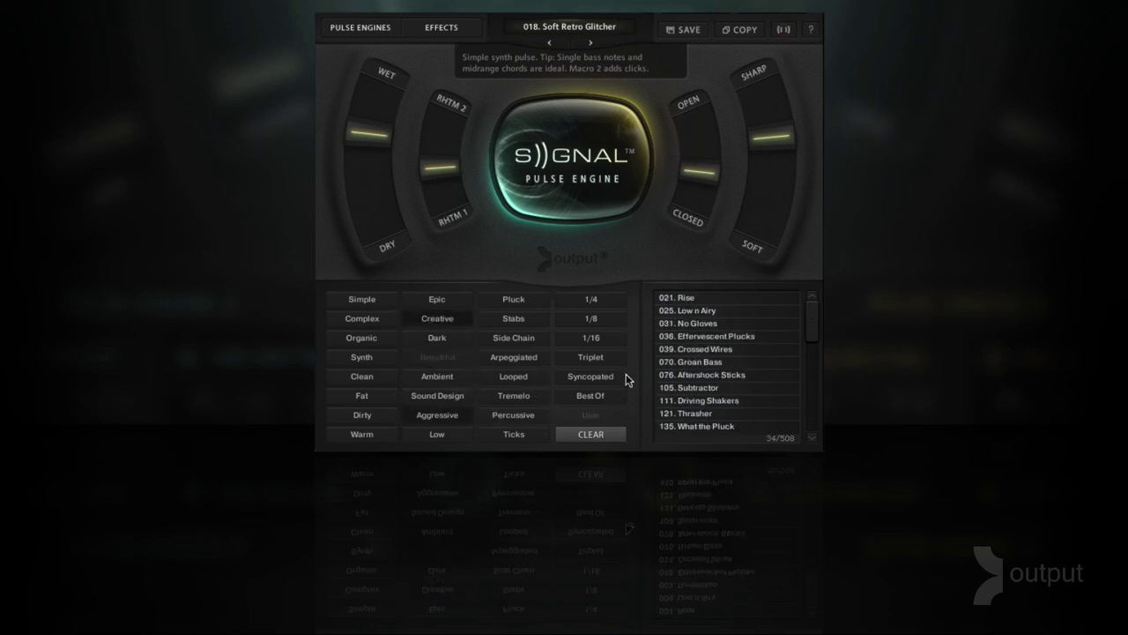
left_click(717, 300)
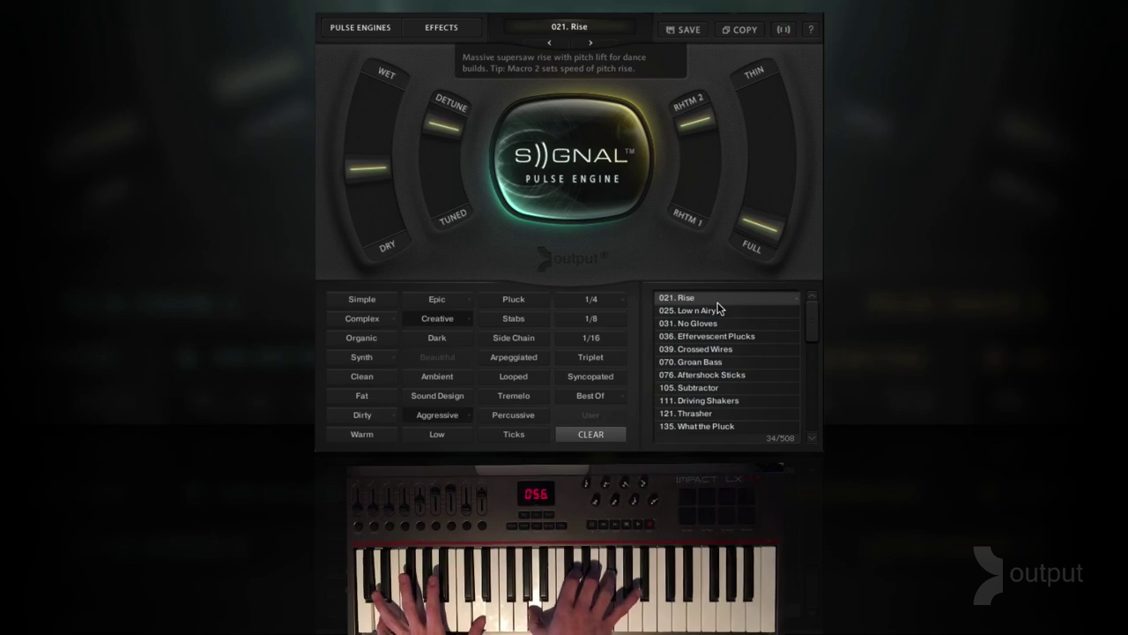